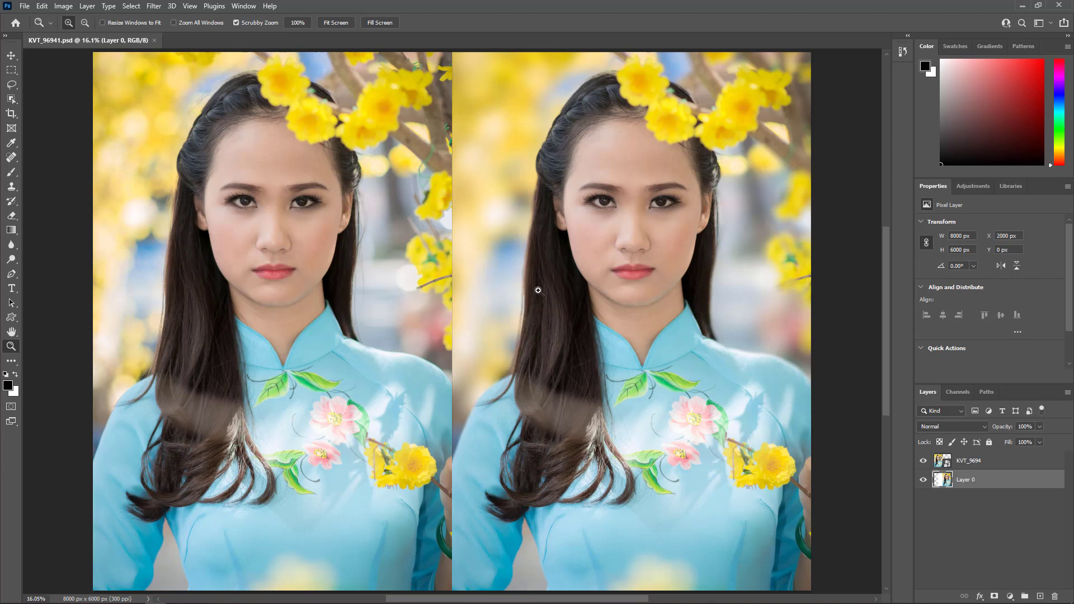
Close the before/after comparison document and open KVT_9694.jpg from Recent files
key("ctrl+w")
left_click(504, 385)
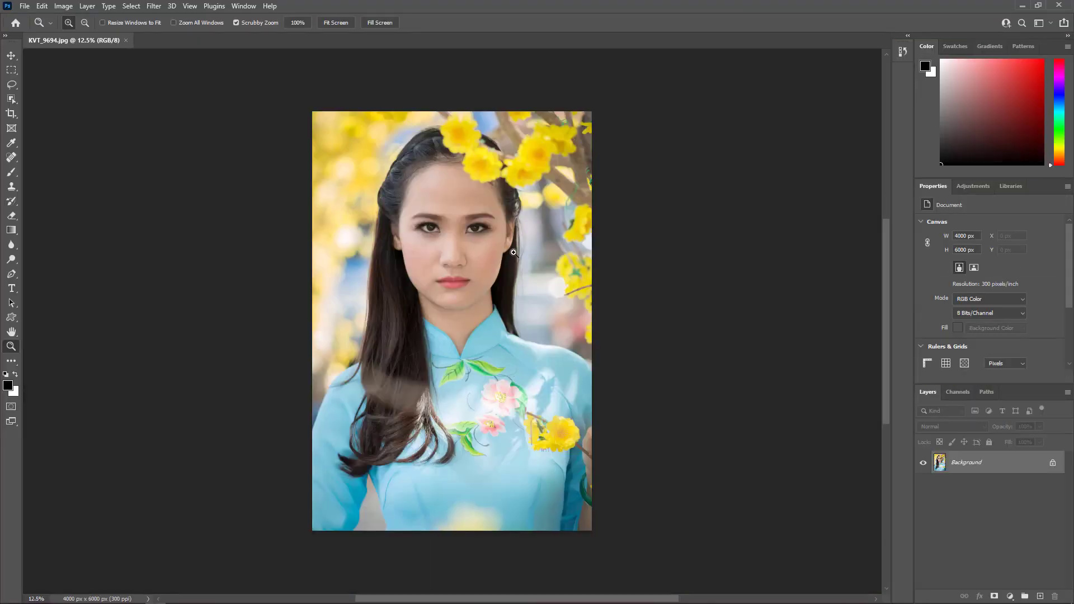
Fit the KVT_9694.jpg portrait on screen and open Filter > Neural Filters
right_click(514, 252)
left_click(523, 258)
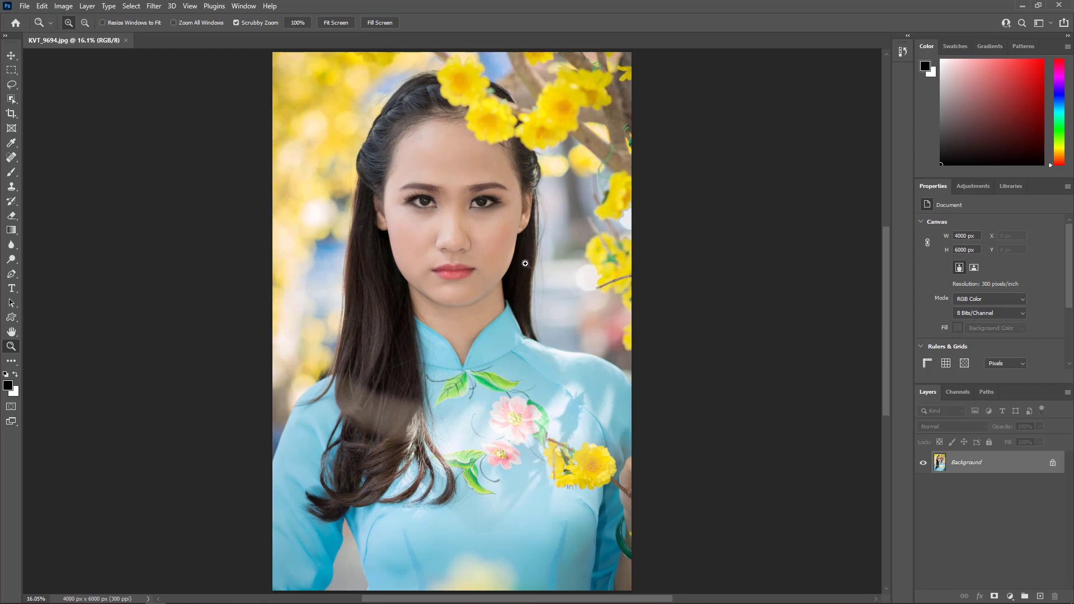
left_click(154, 7)
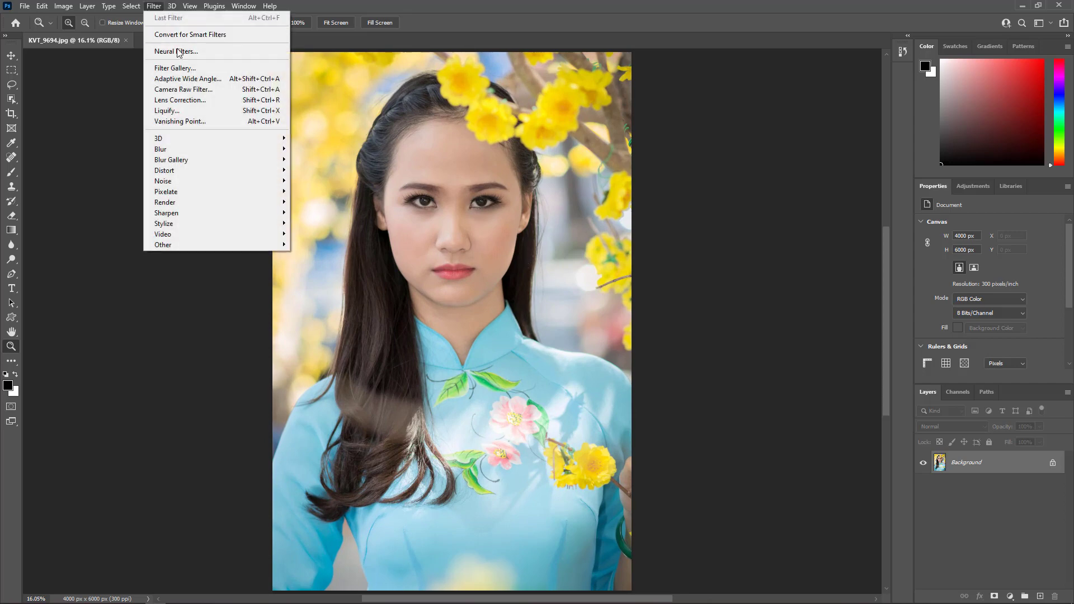
left_click(207, 52)
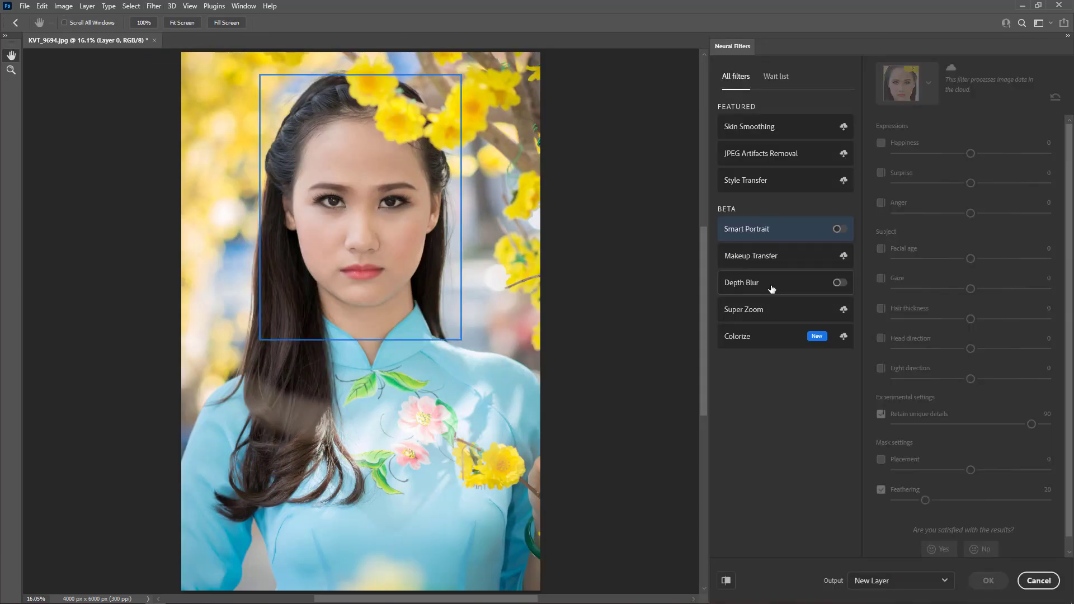
mouse_move(743, 283)
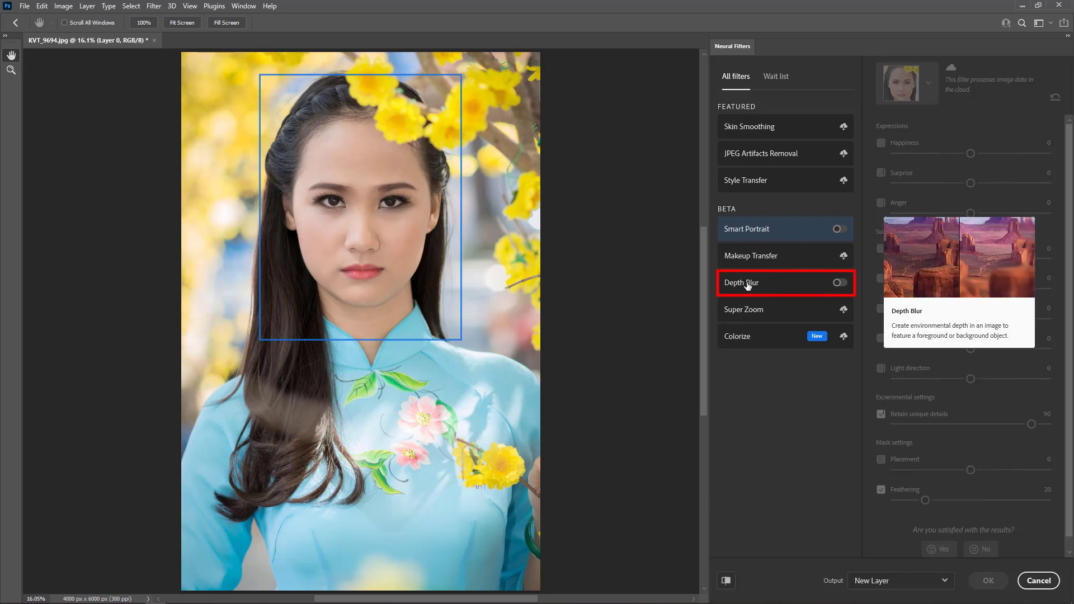
Enable the Depth Blur neural filter with its focal point on the woman's eye
left_click(812, 286)
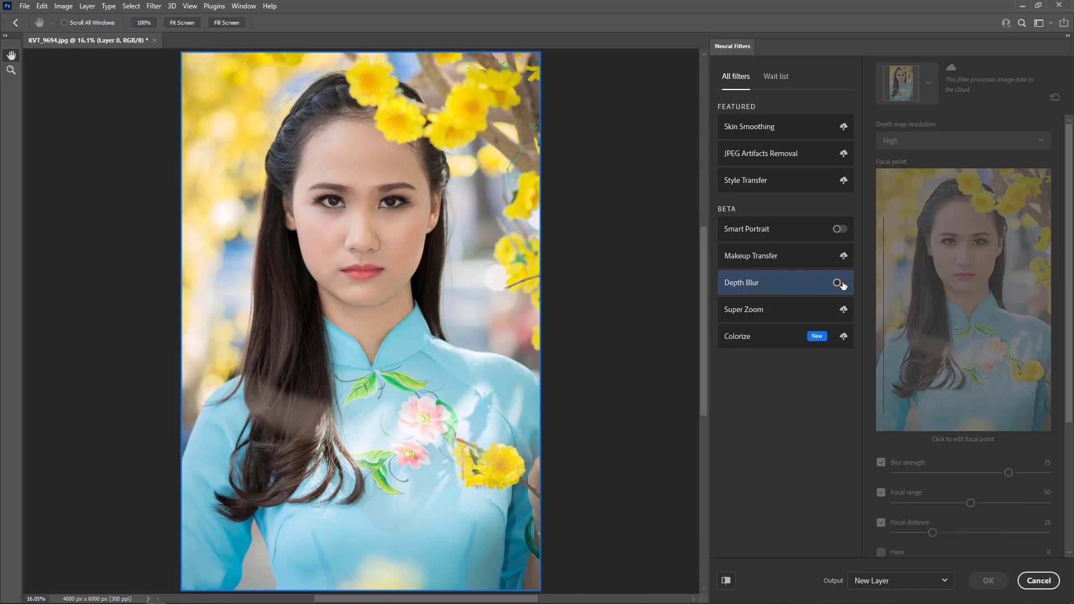
left_click(841, 284)
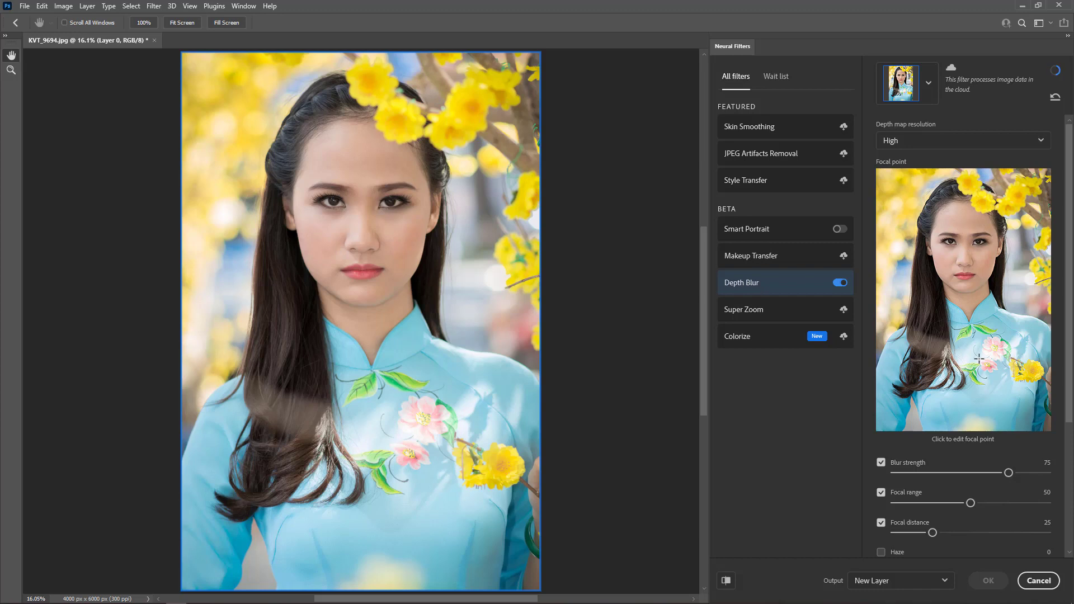
left_click(954, 244)
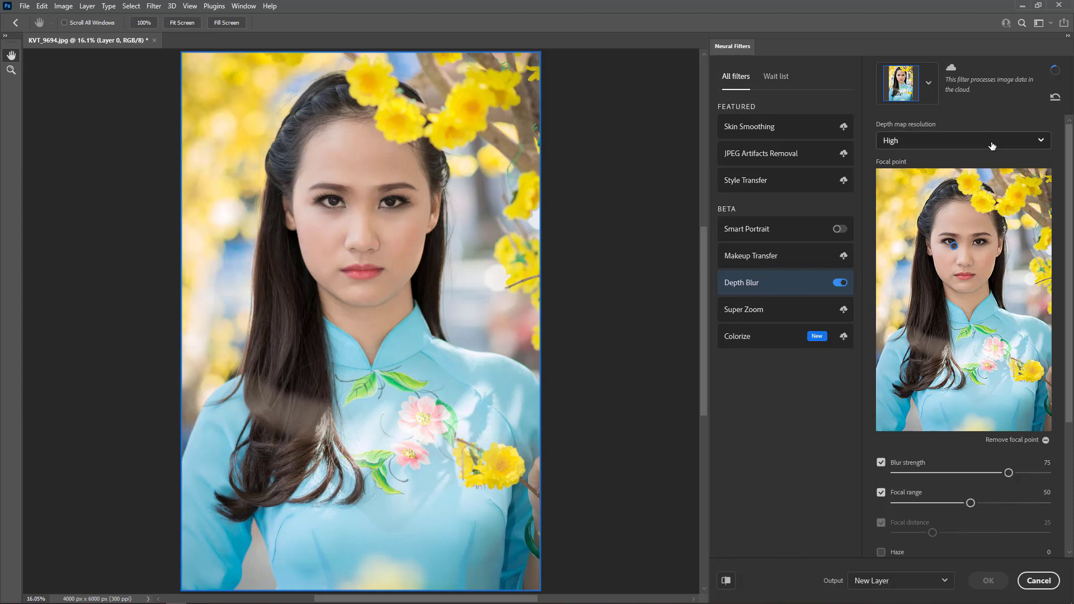
Set Depth Blur to High depth map resolution, Blur strength 100 and Focal range 100
left_click(962, 143)
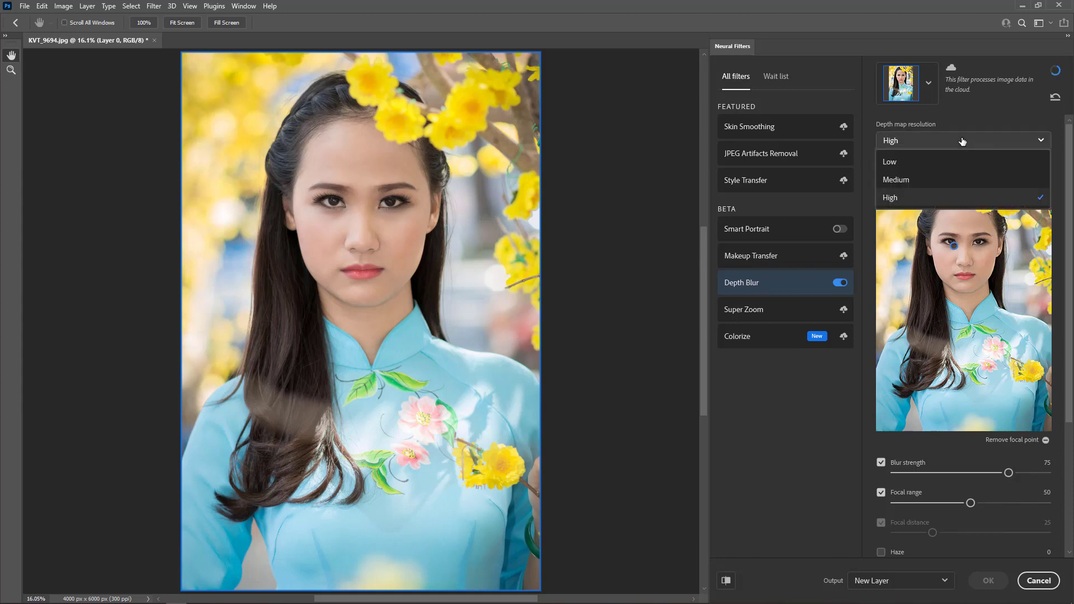
left_click(926, 199)
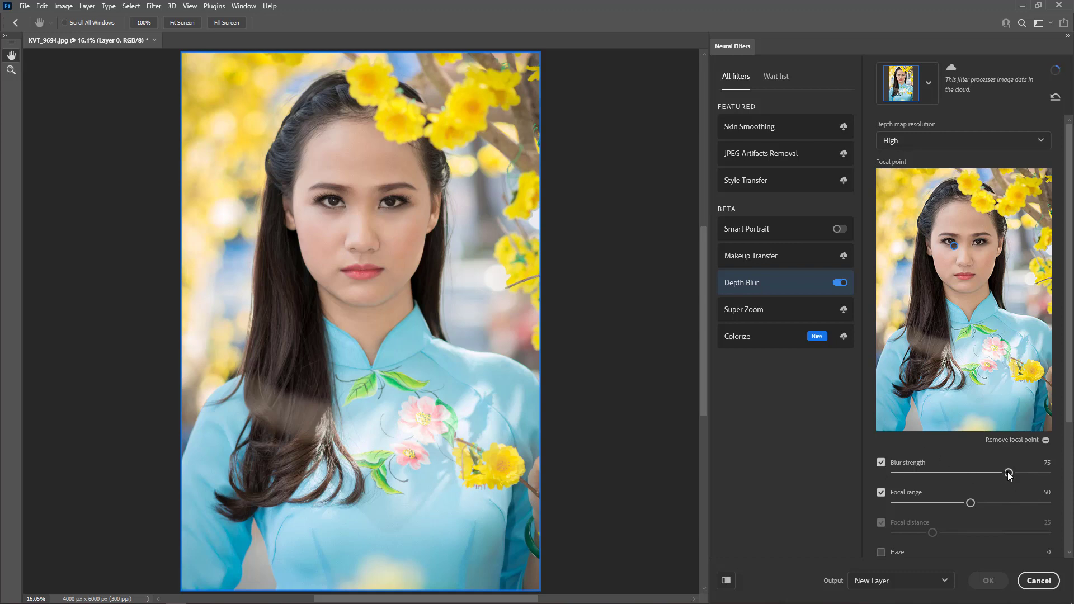
left_click_drag(1051, 478, 1055, 479)
left_click_drag(1051, 507, 1048, 503)
scroll(972, 534, "down", 3)
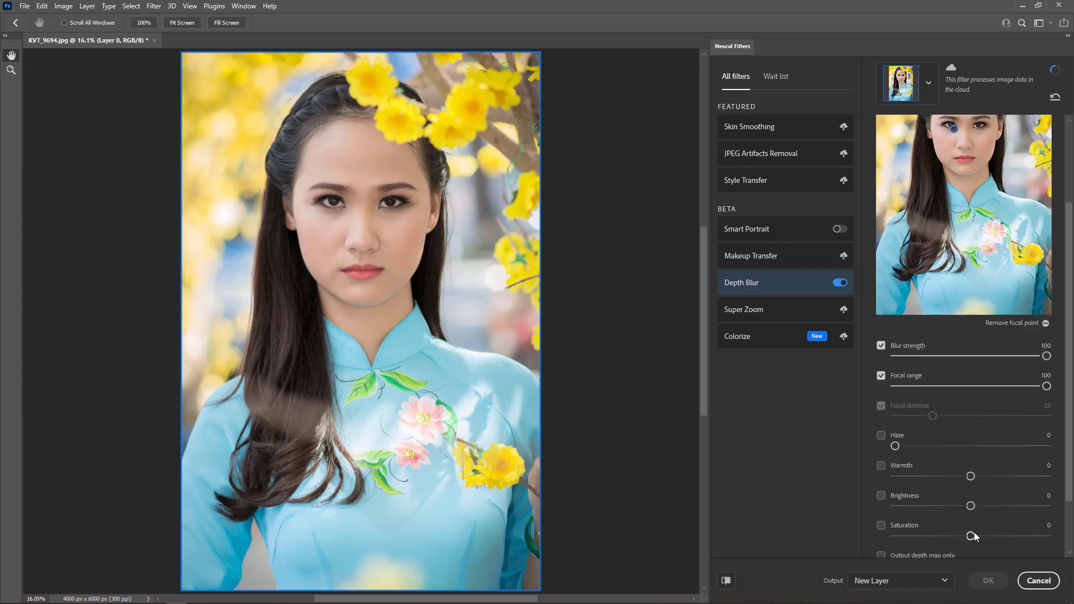
scroll(1001, 492, "up", 3)
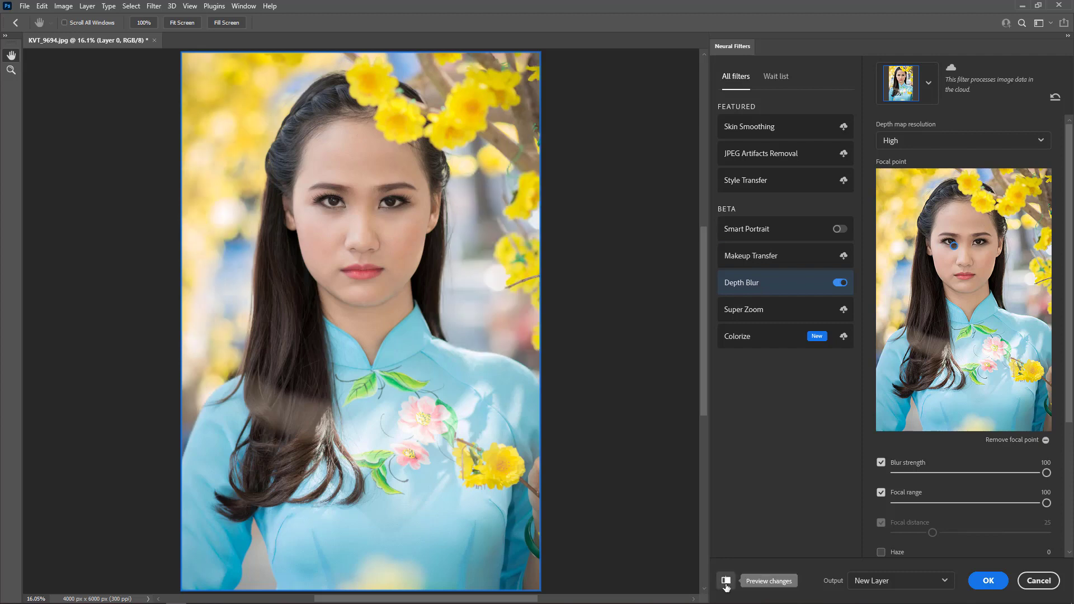
Compare the Depth Blur preview, inspect the face and dress up close, then fit the image again
left_click(726, 582)
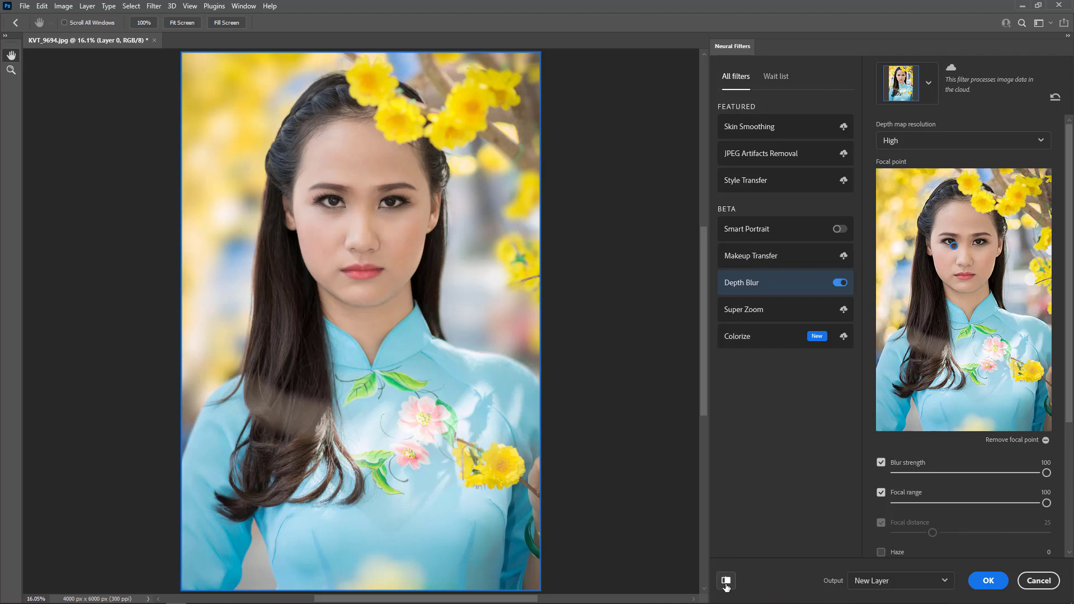
left_click(726, 582)
key("ctrl+plus")
key("ctrl+plus")
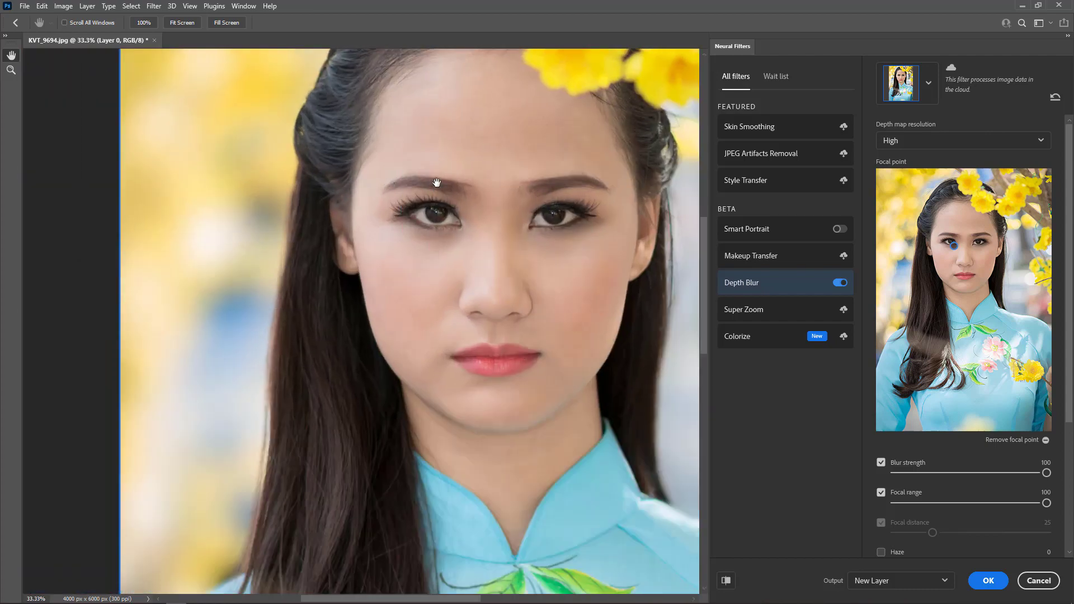
left_click_drag(437, 182, 448, 171)
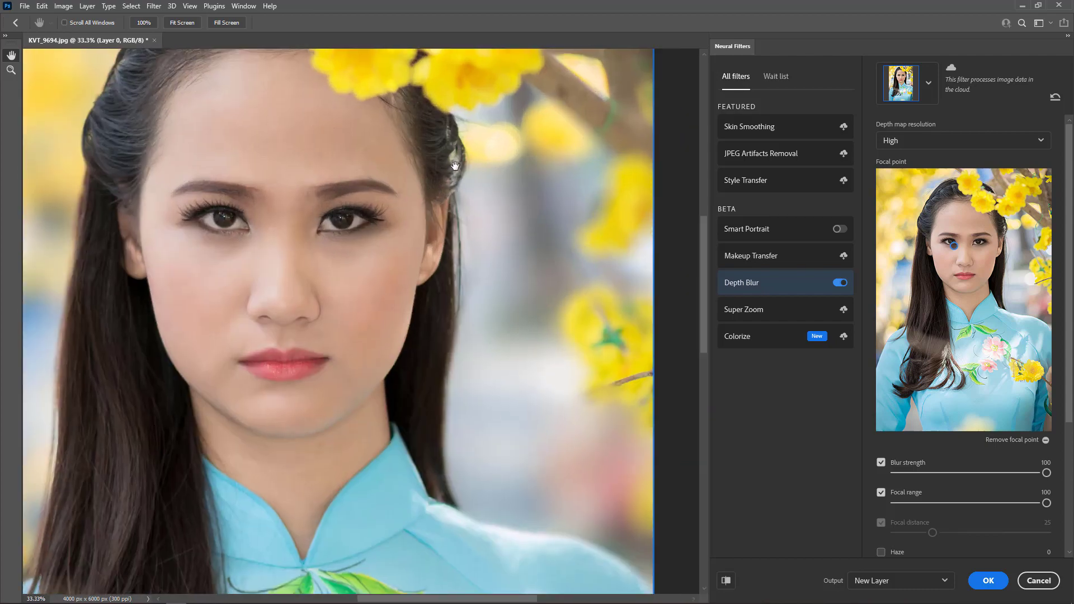
left_click_drag(704, 235, 706, 358)
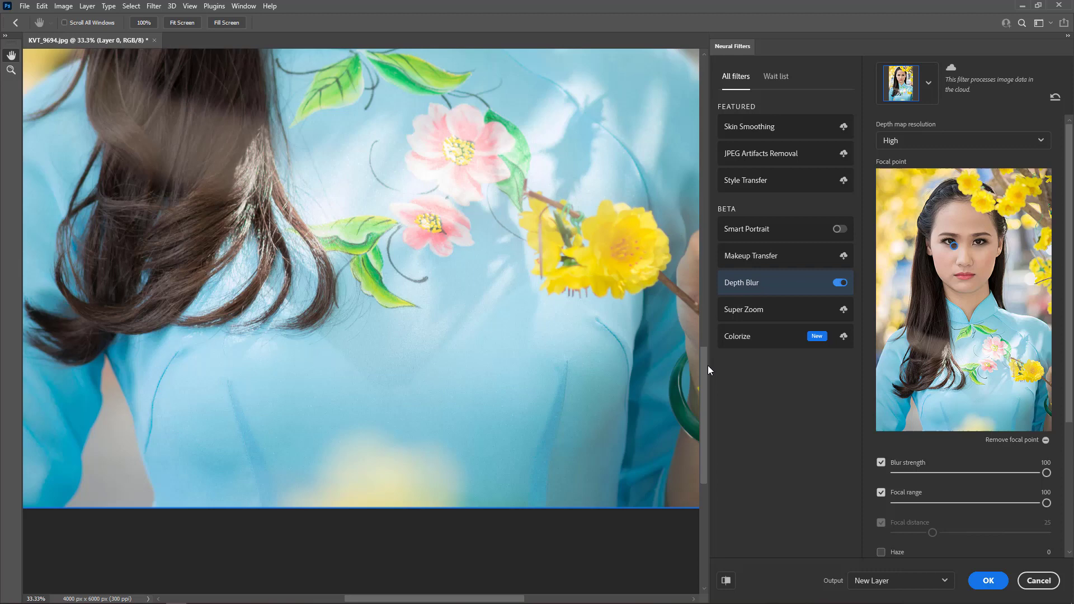
left_click_drag(707, 369, 706, 227)
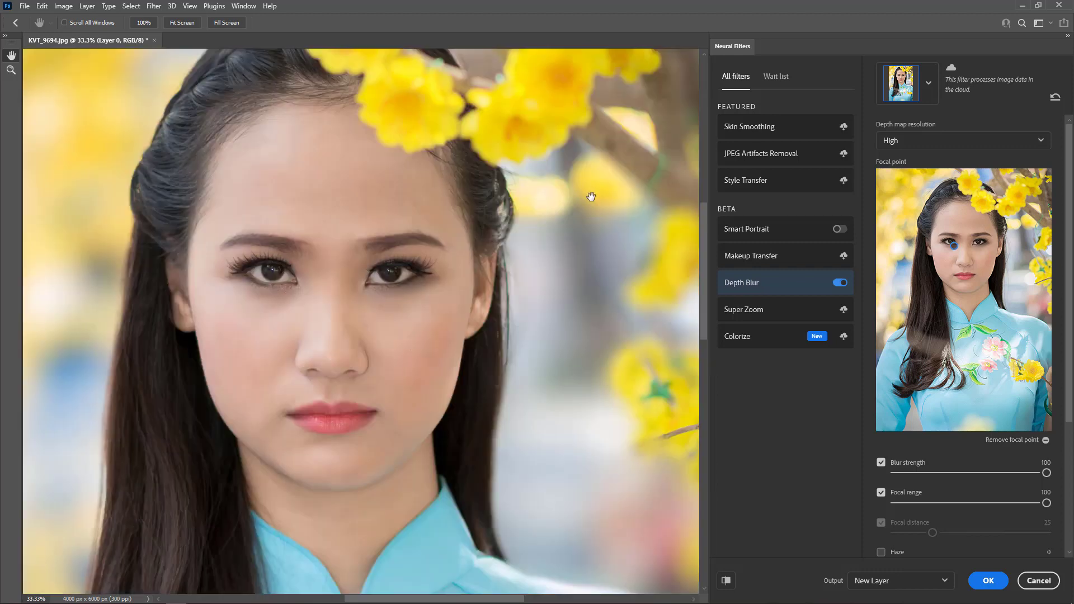
left_click(10, 70)
left_click(296, 22)
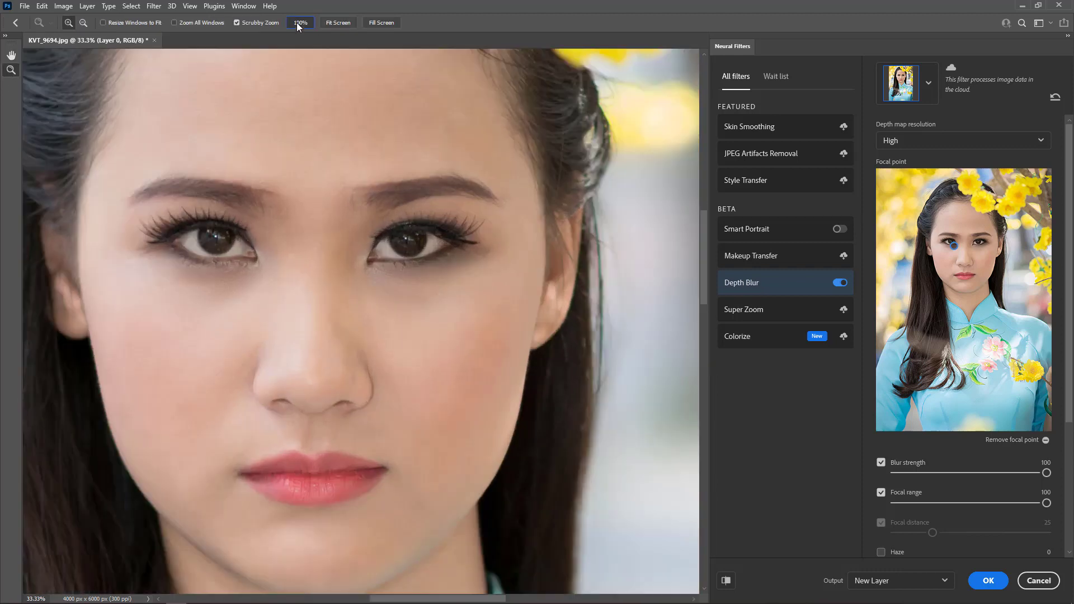
key("ctrl+0")
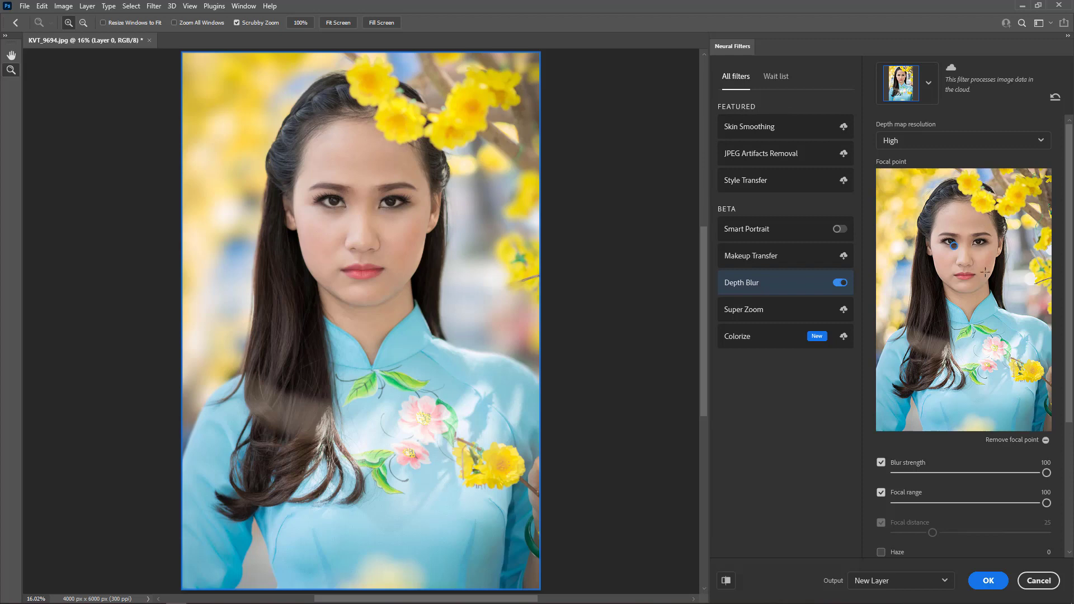
Apply Depth Blur as a new layer and toggle its visibility to compare with the original
left_click(985, 582)
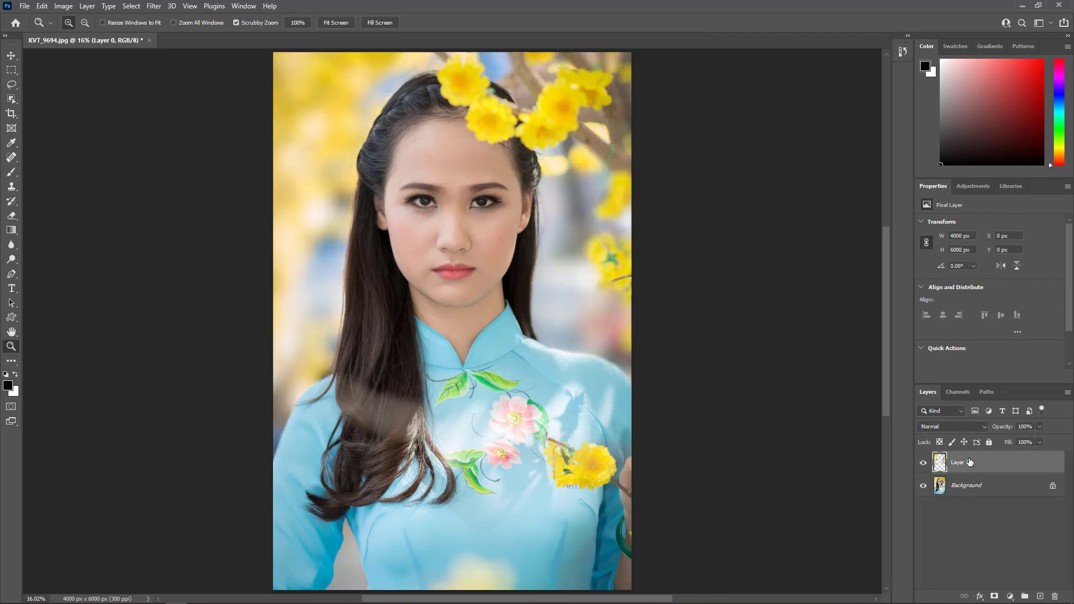
left_click(924, 463)
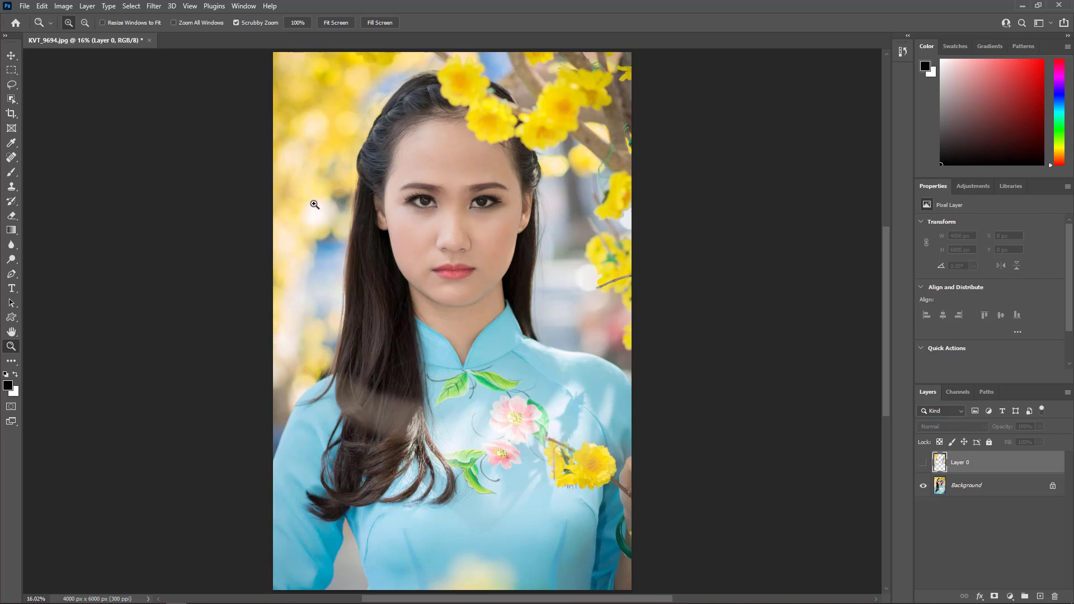
left_click(924, 463)
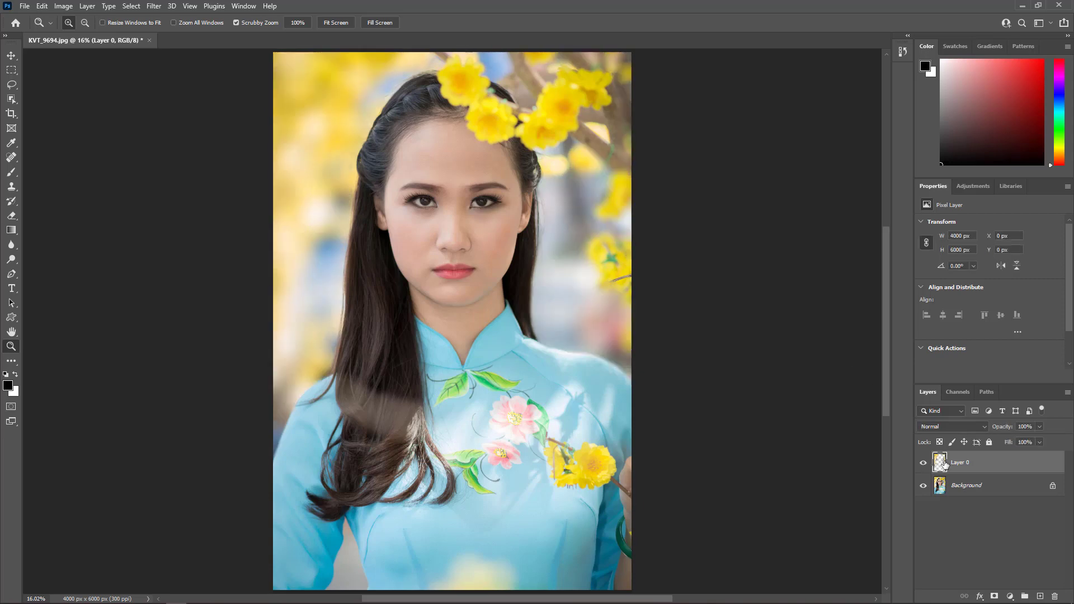